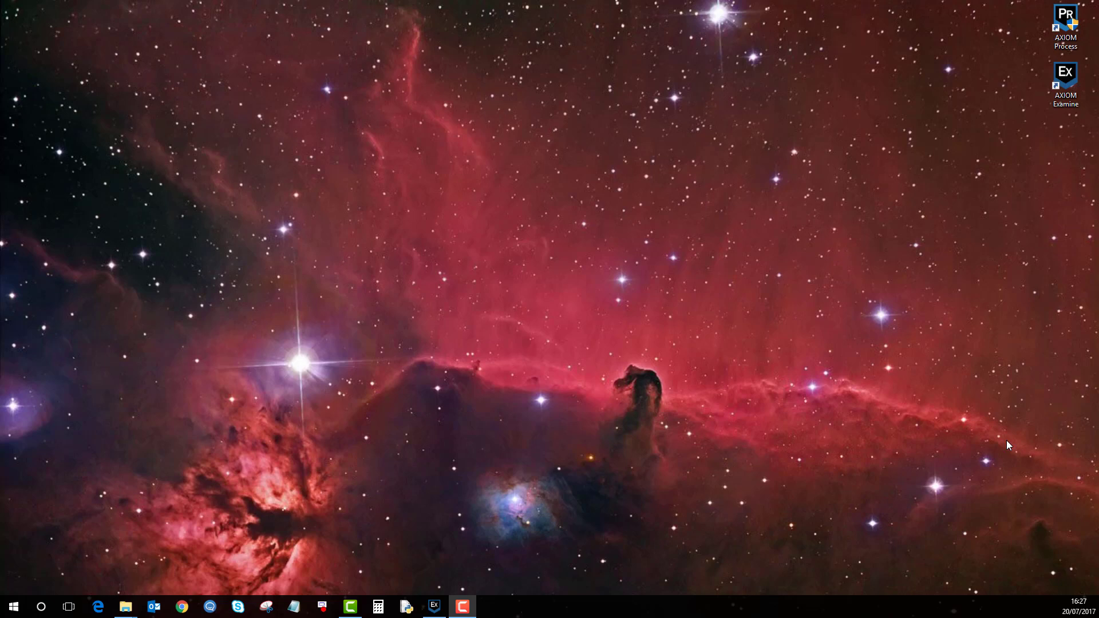
# Bring the User Summit case to the front and dismiss the export-complete notice.
pyautogui.click(434, 606)
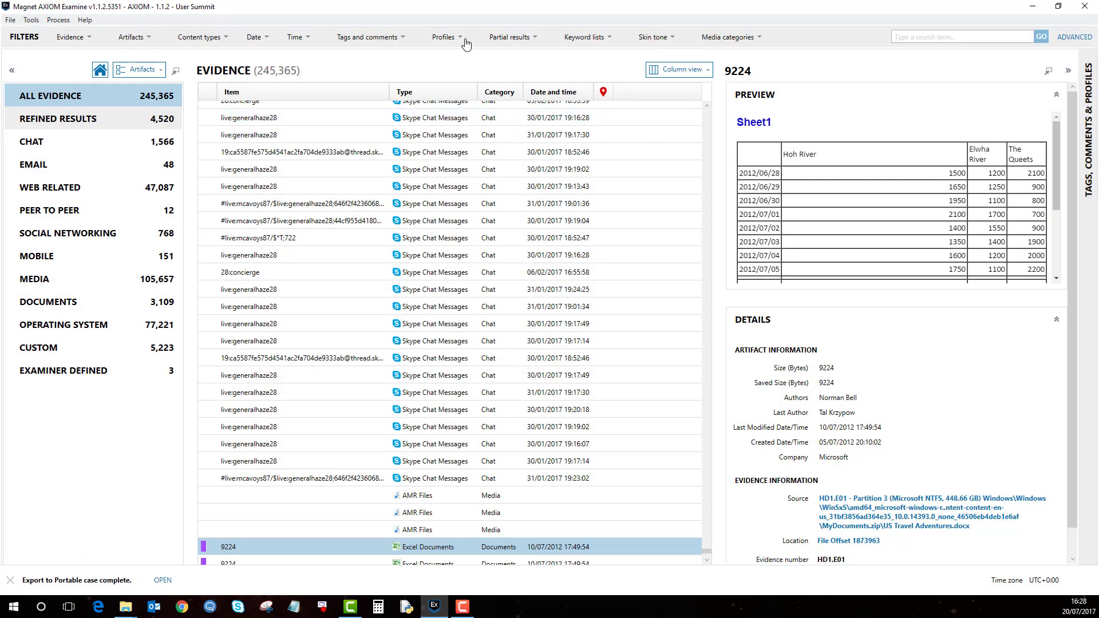
pyautogui.click(10, 580)
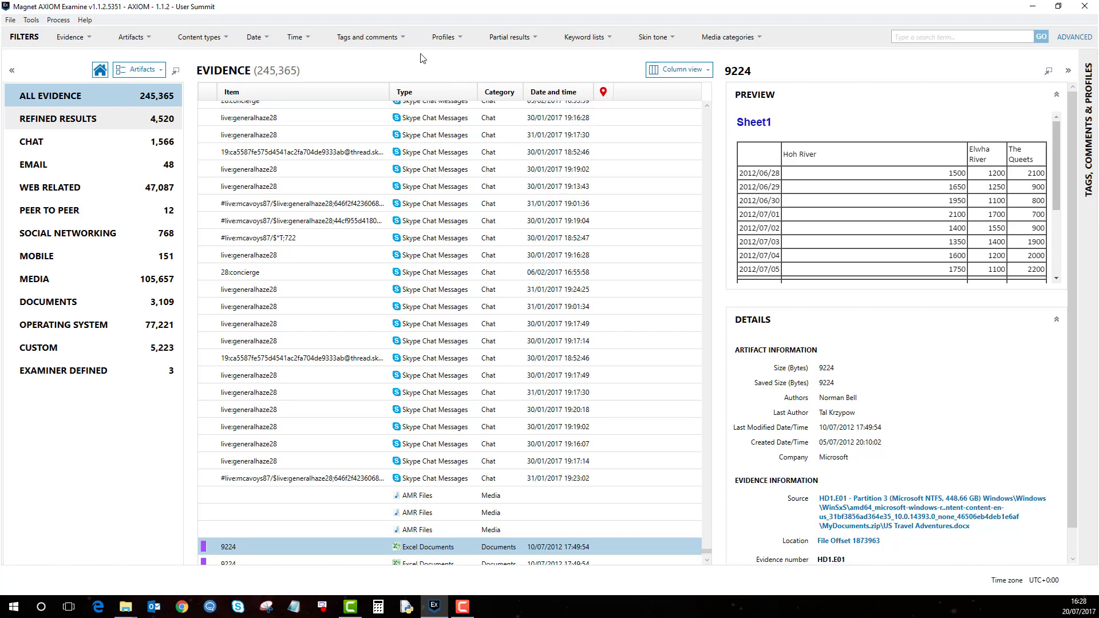
# Filter the evidence list by the CONFIDENTIAL tag, leaving 30 items.
pyautogui.click(403, 37)
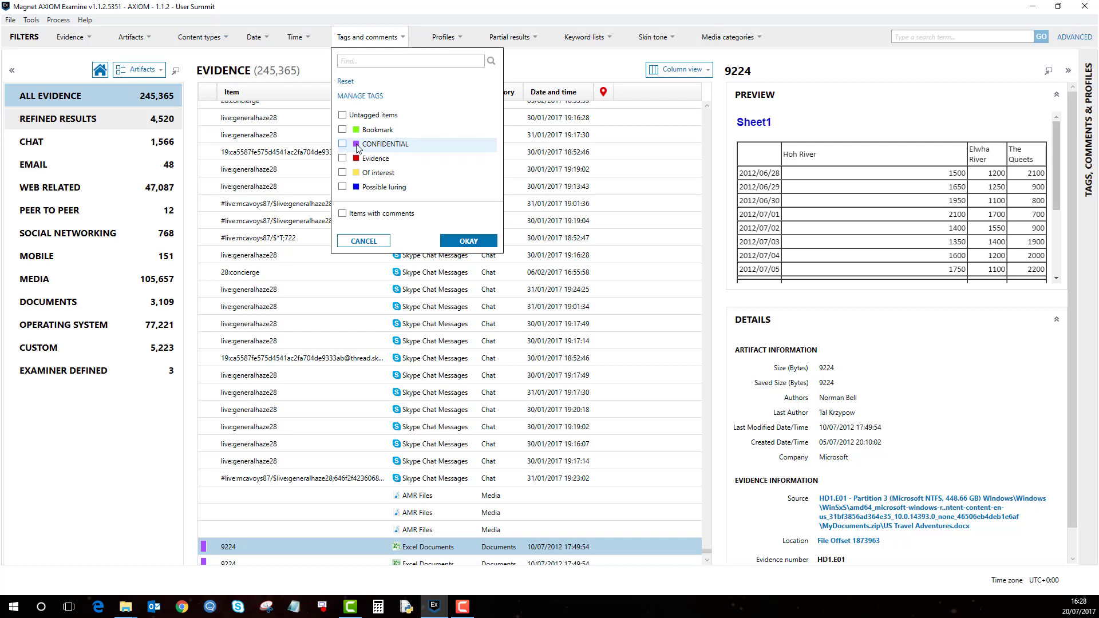
pyautogui.click(342, 144)
pyautogui.click(447, 241)
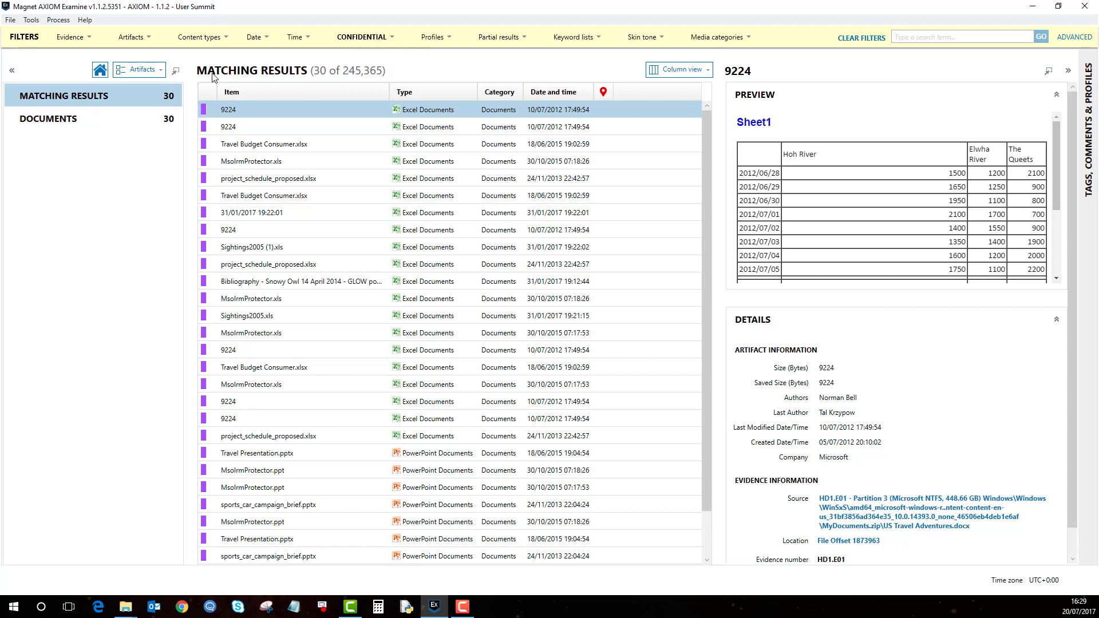
# Start a portable case export of the 30 current-view items from the File menu.
pyautogui.click(11, 21)
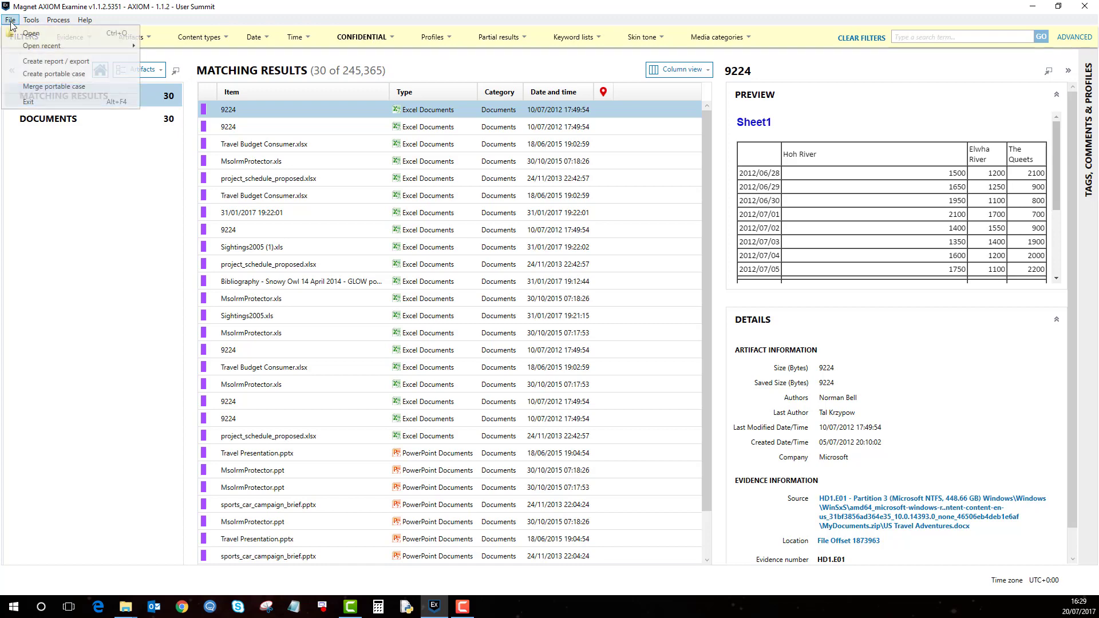
pyautogui.click(57, 74)
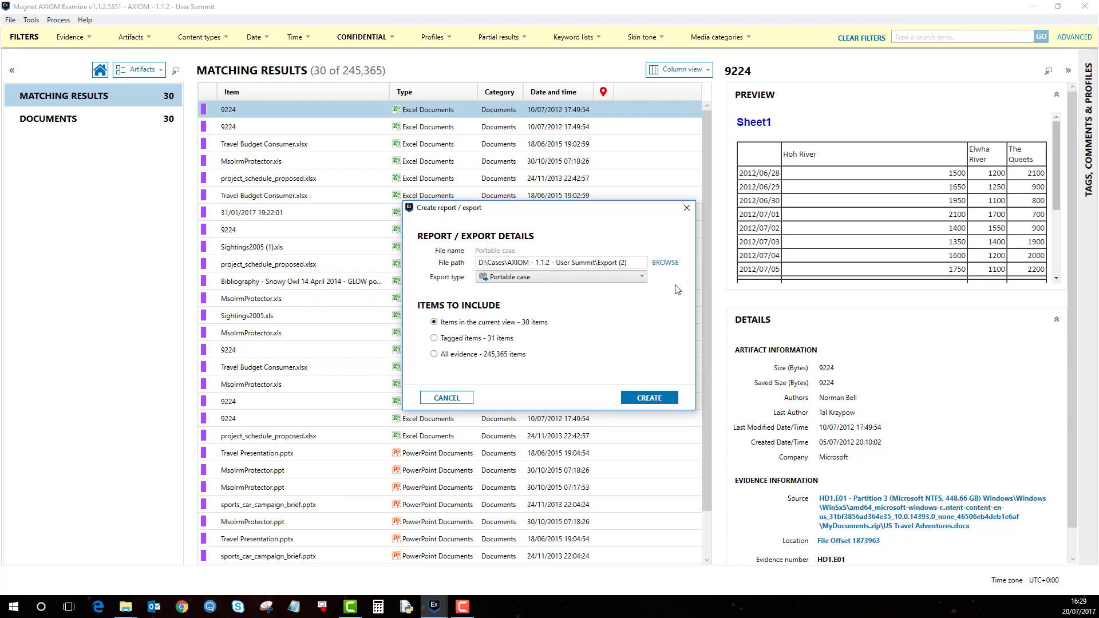
# Create a new 'Portable Case' folder on the Desktop and open it as the export destination.
pyautogui.click(662, 262)
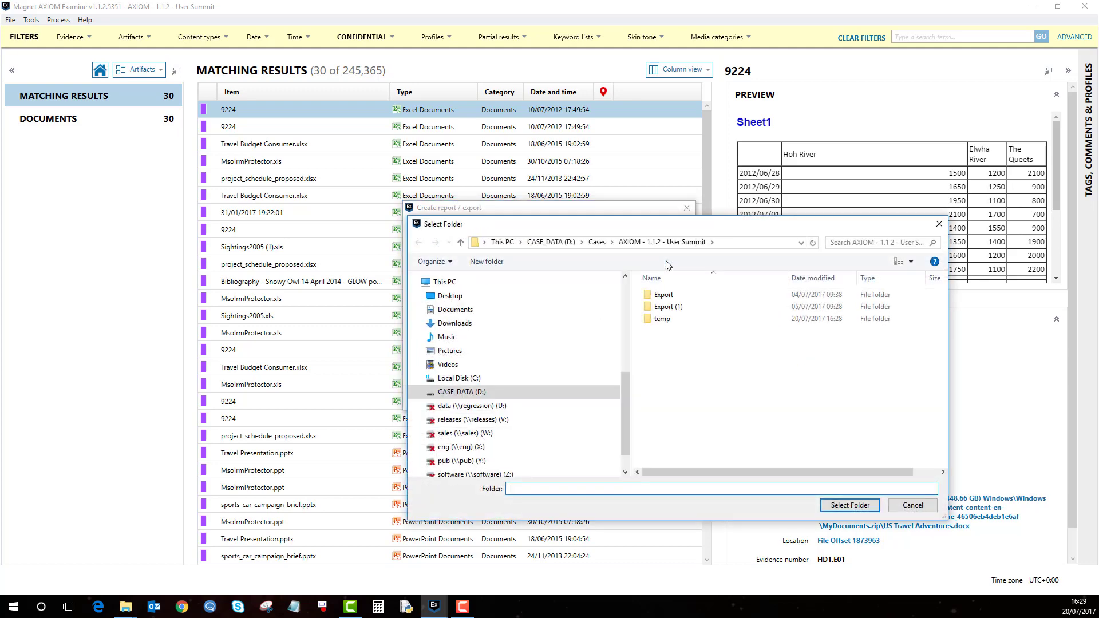
pyautogui.click(450, 296)
pyautogui.click(487, 261)
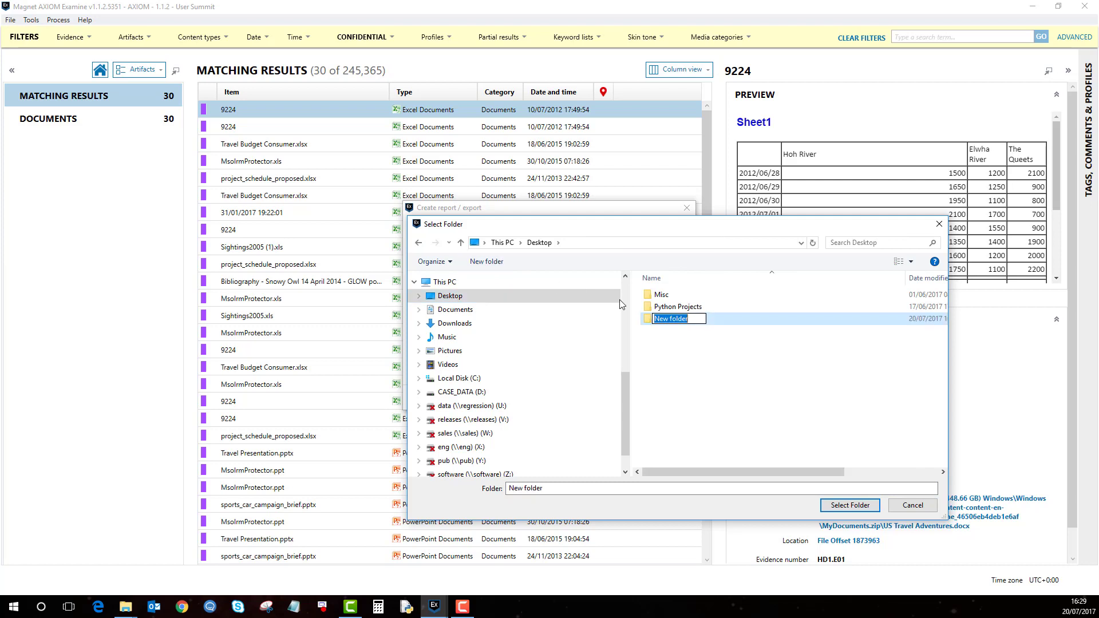
pyautogui.write('Portable Case')
pyautogui.press('Return')
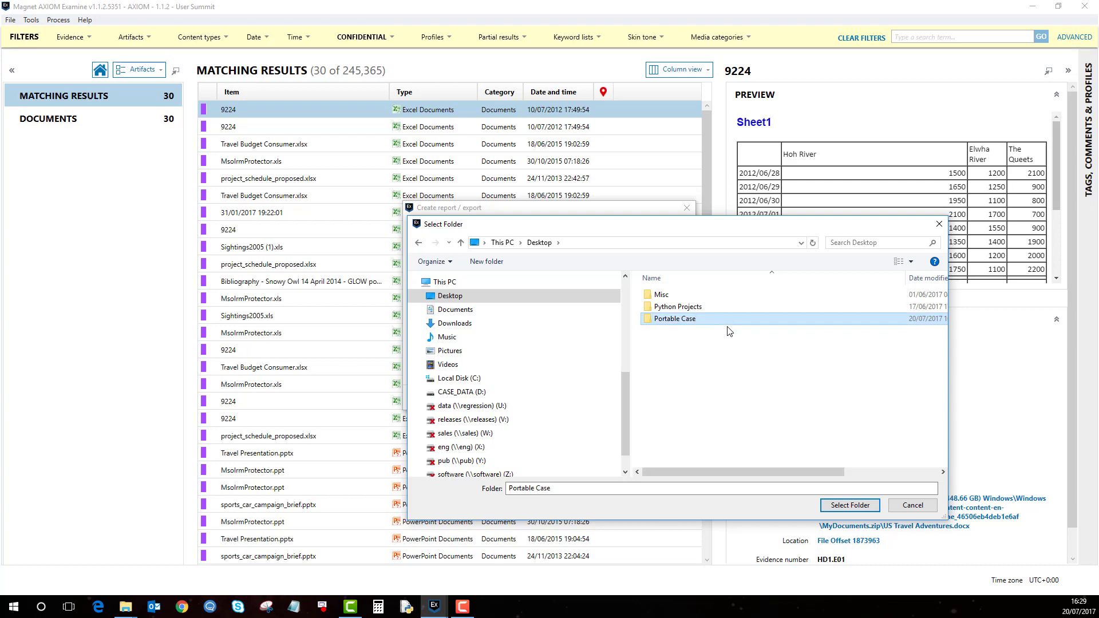
pyautogui.doubleClick(675, 319)
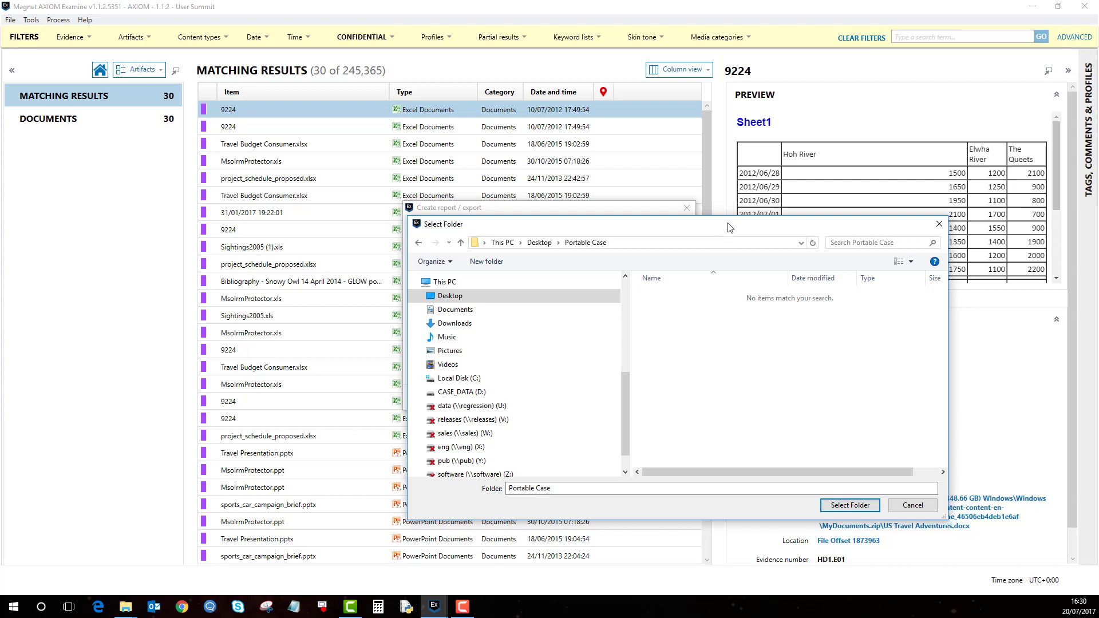
pyautogui.moveTo(730, 228); pyautogui.dragTo(671, 206)
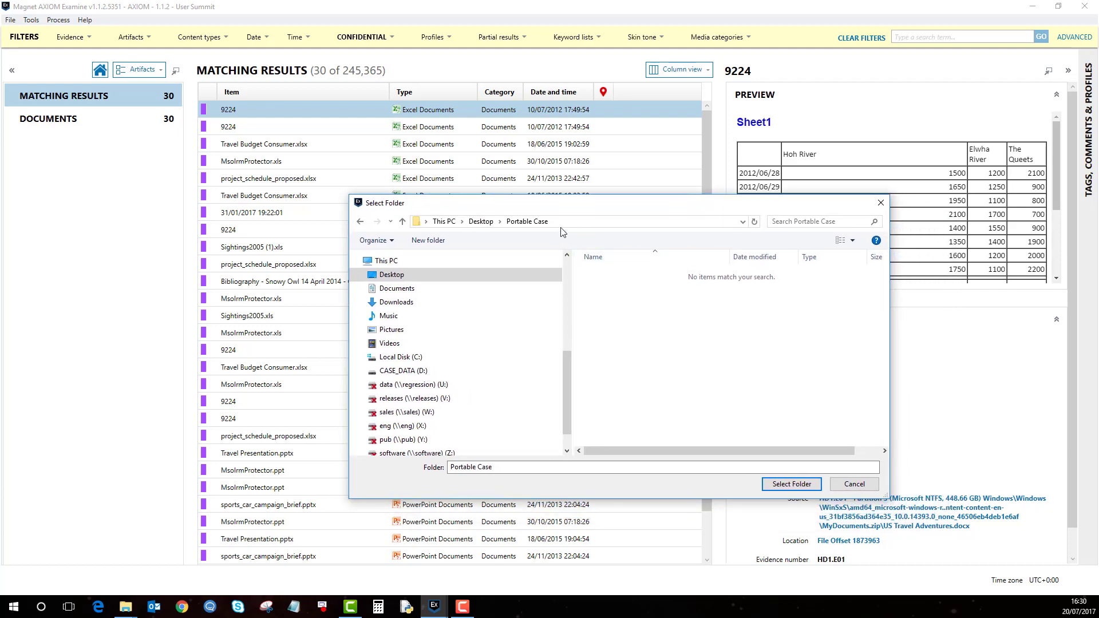
# Confirm the Portable Case folder and create the portable case of the 30 items.
pyautogui.click(809, 489)
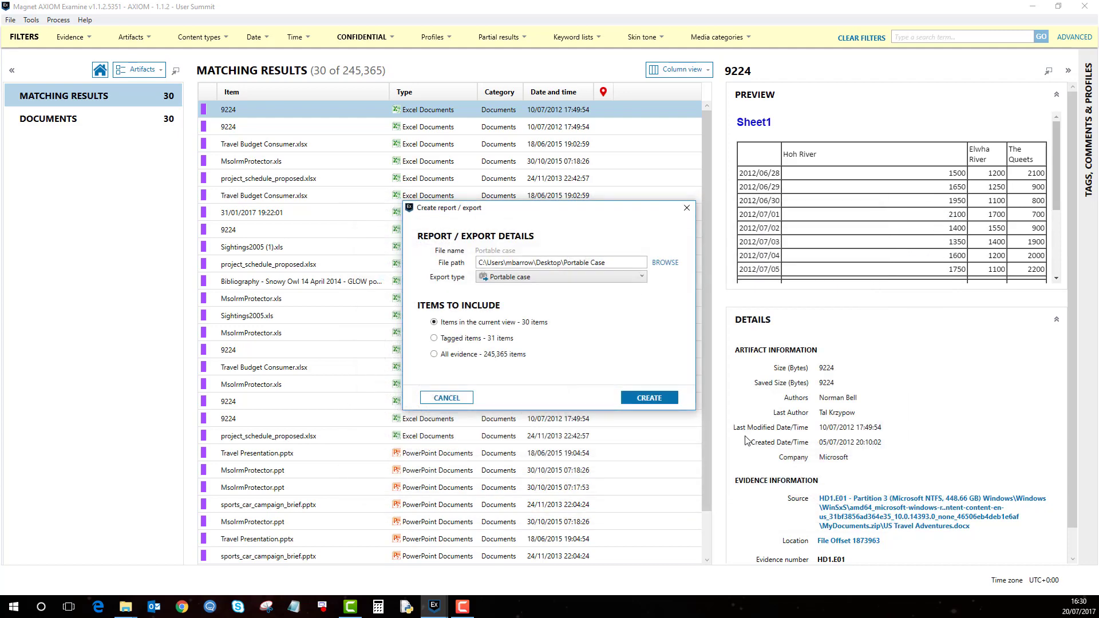
pyautogui.click(654, 399)
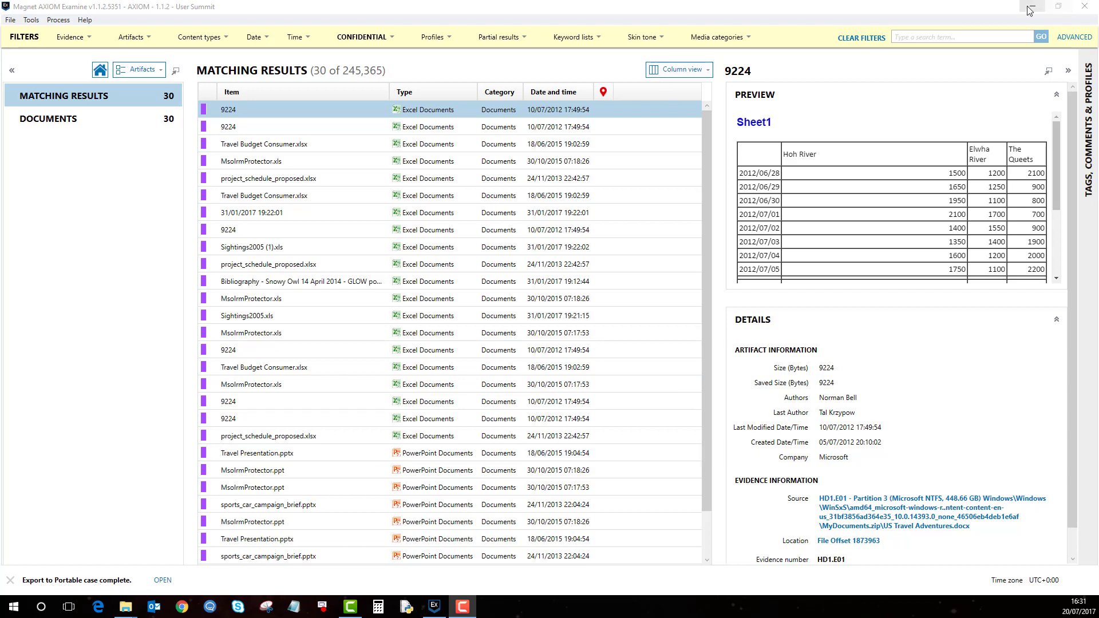
# Check the exported files inside the desktop Portable Case folder.
pyautogui.click(1057, 8)
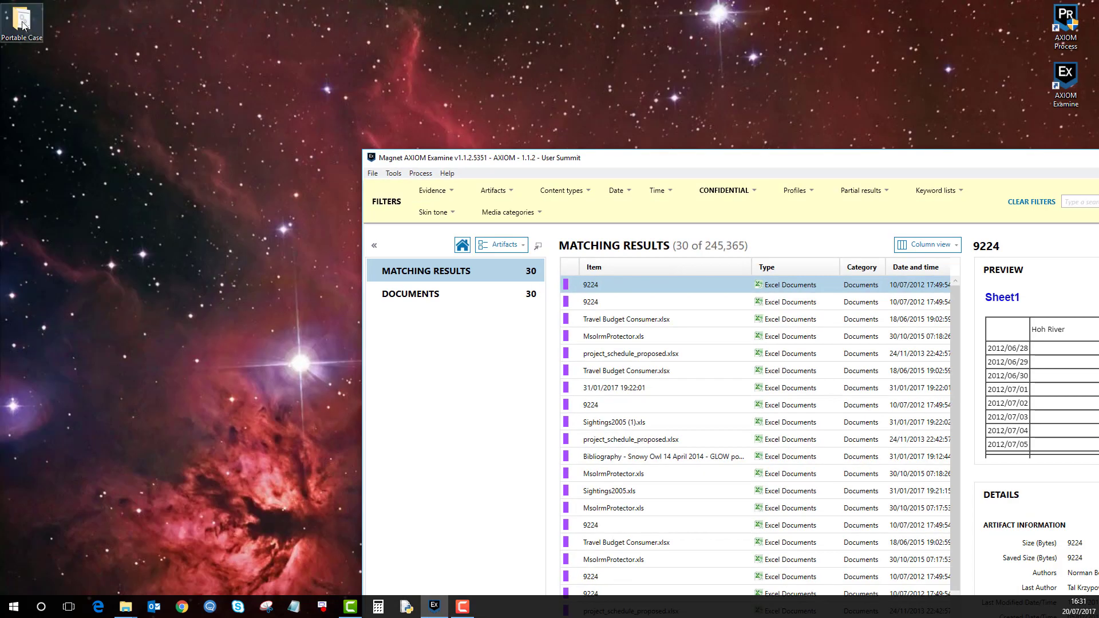
pyautogui.doubleClick(25, 24)
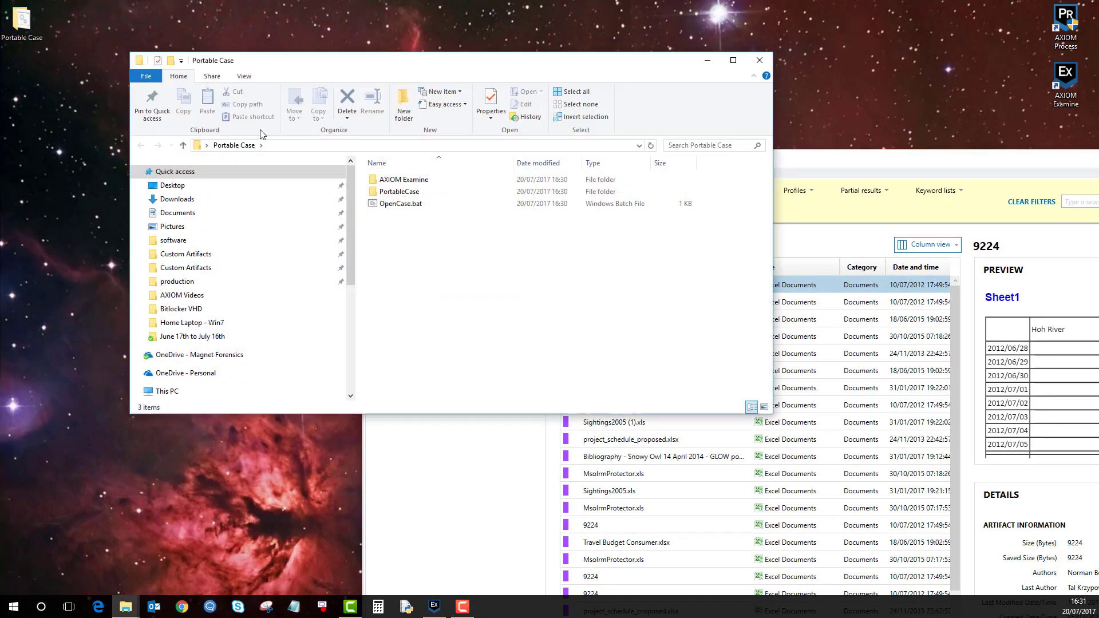
pyautogui.moveTo(648, 64); pyautogui.dragTo(564, 36)
pyautogui.click(615, 39)
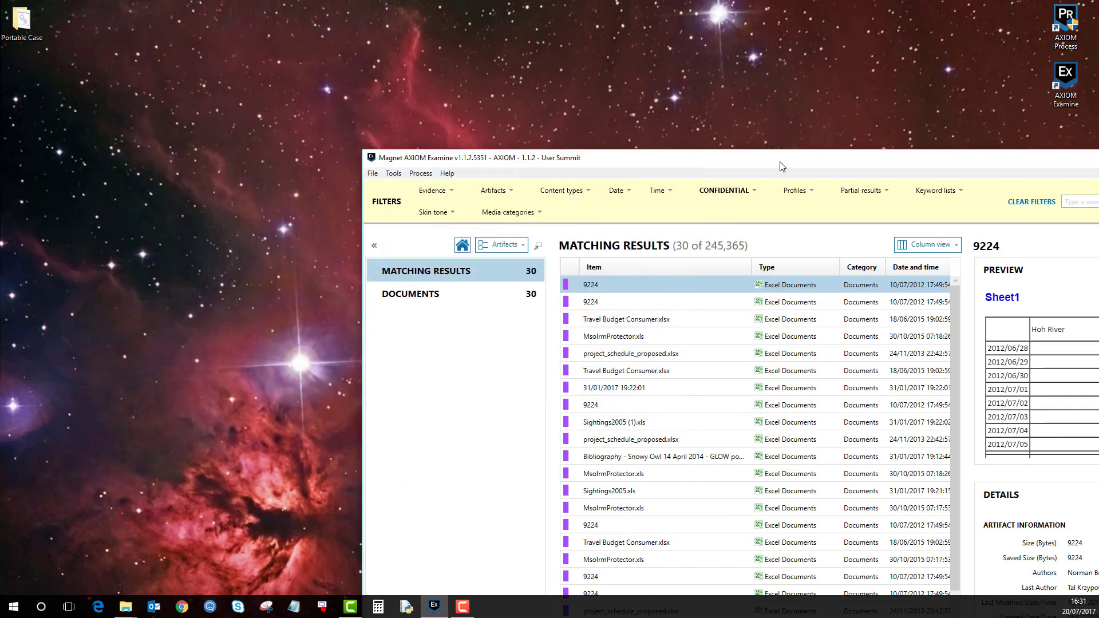
# Maximize AXIOM Examine, dismiss the export-complete notice, and close the program.
pyautogui.moveTo(781, 166); pyautogui.dragTo(511, 42)
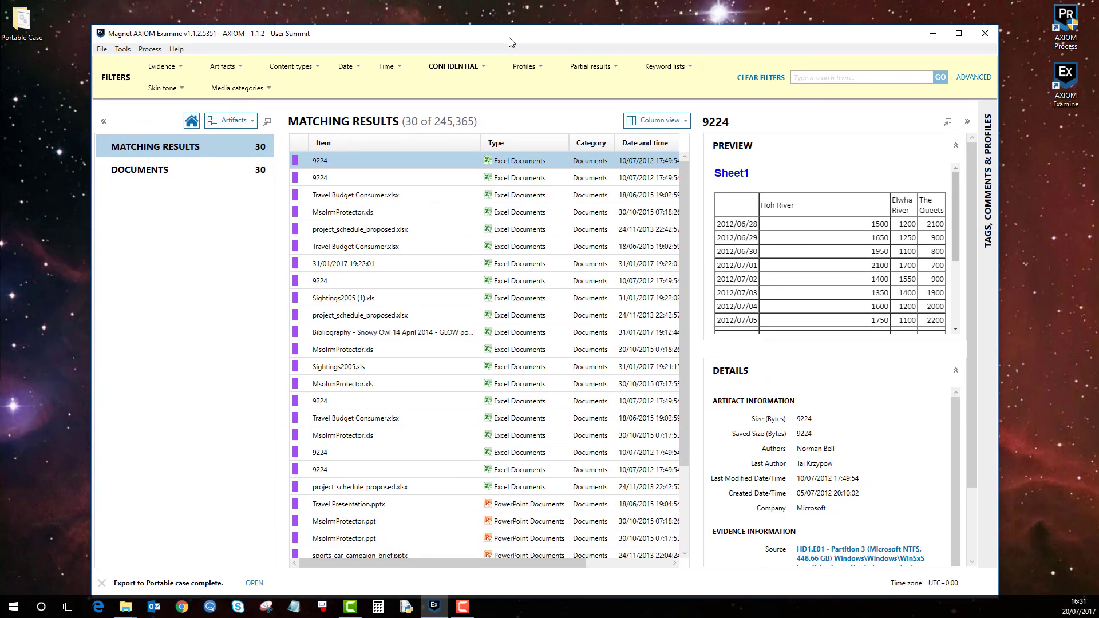
pyautogui.click(958, 33)
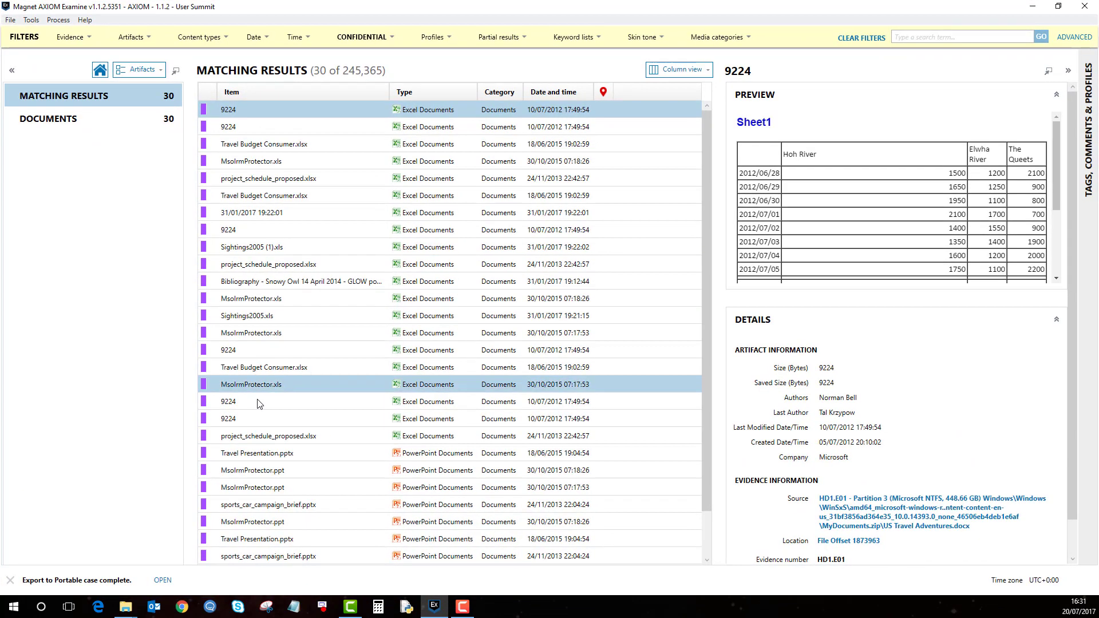
pyautogui.click(11, 580)
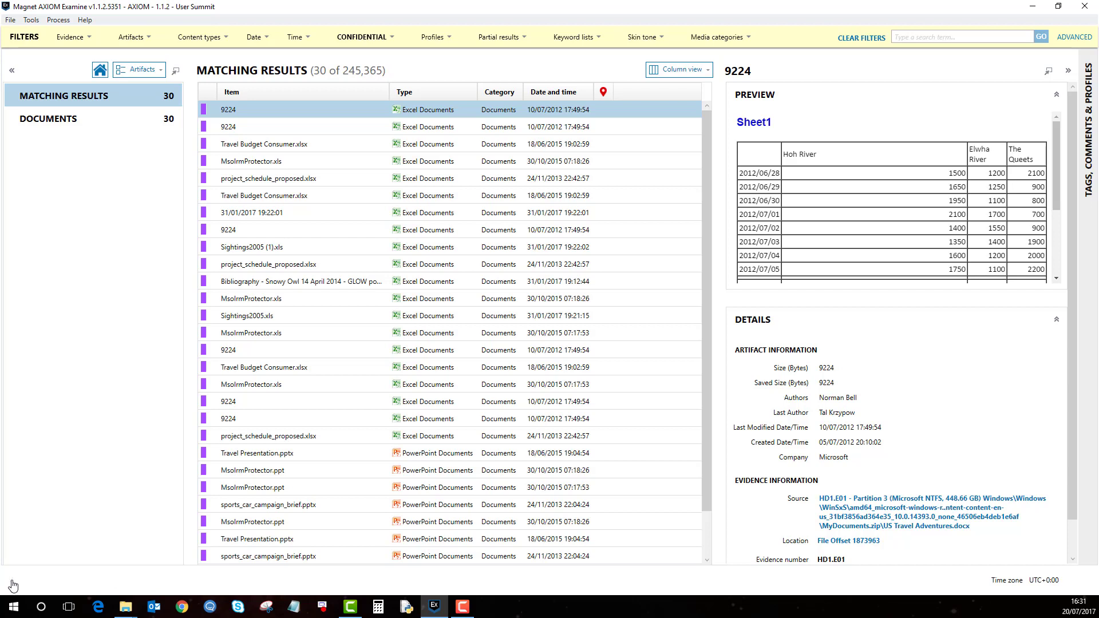
pyautogui.click(1094, 4)
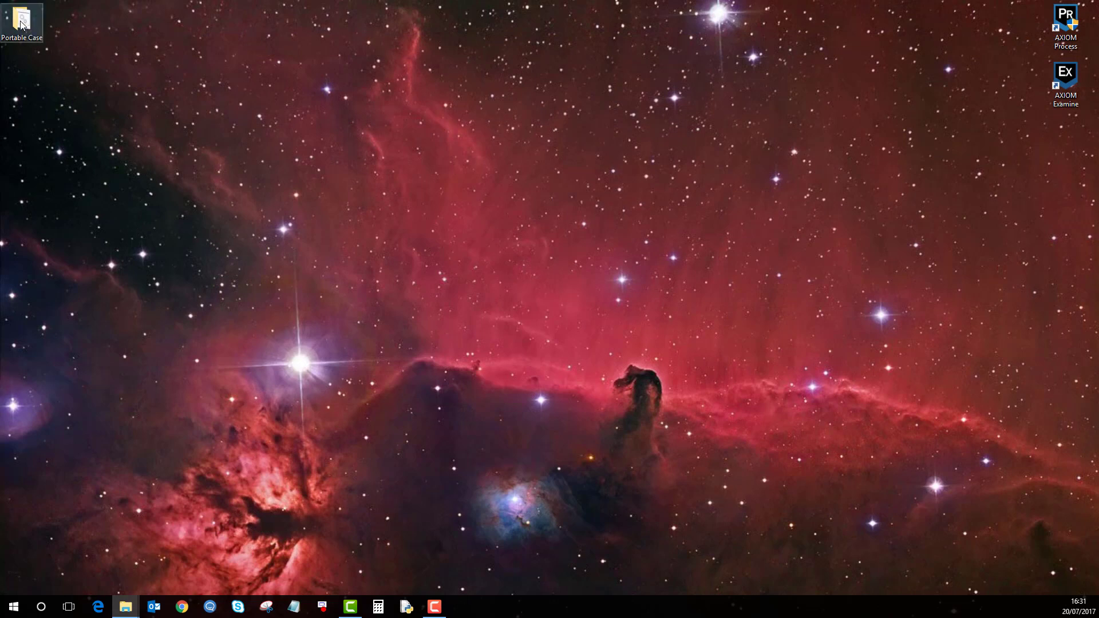
# Launch the exported portable case by running OpenCase.bat from the Portable Case folder.
pyautogui.doubleClick(20, 23)
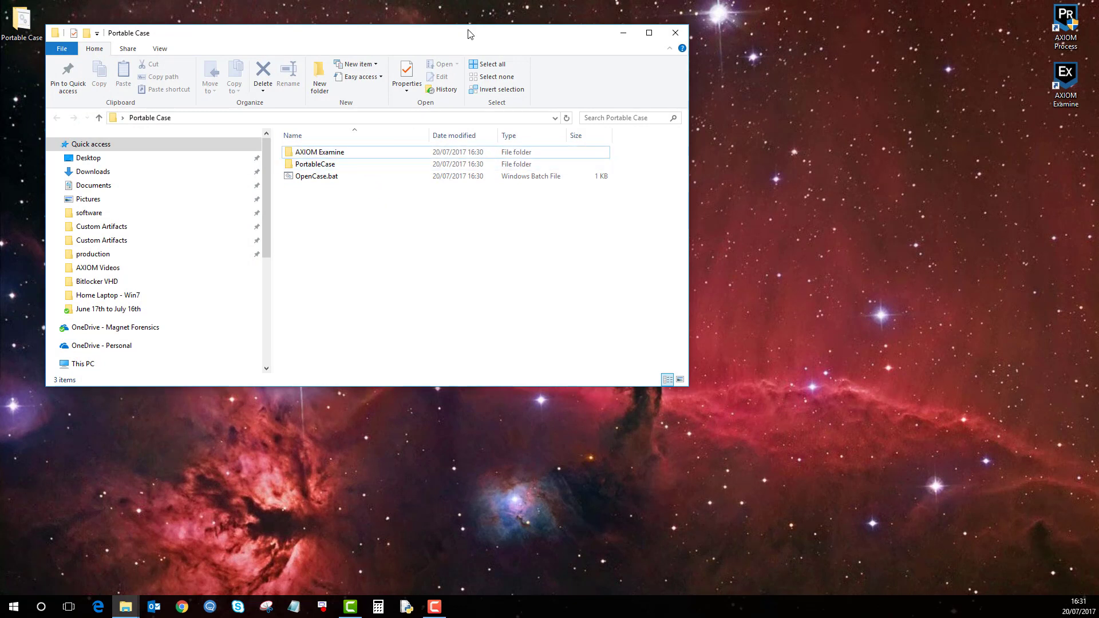
pyautogui.moveTo(468, 35); pyautogui.dragTo(515, 31)
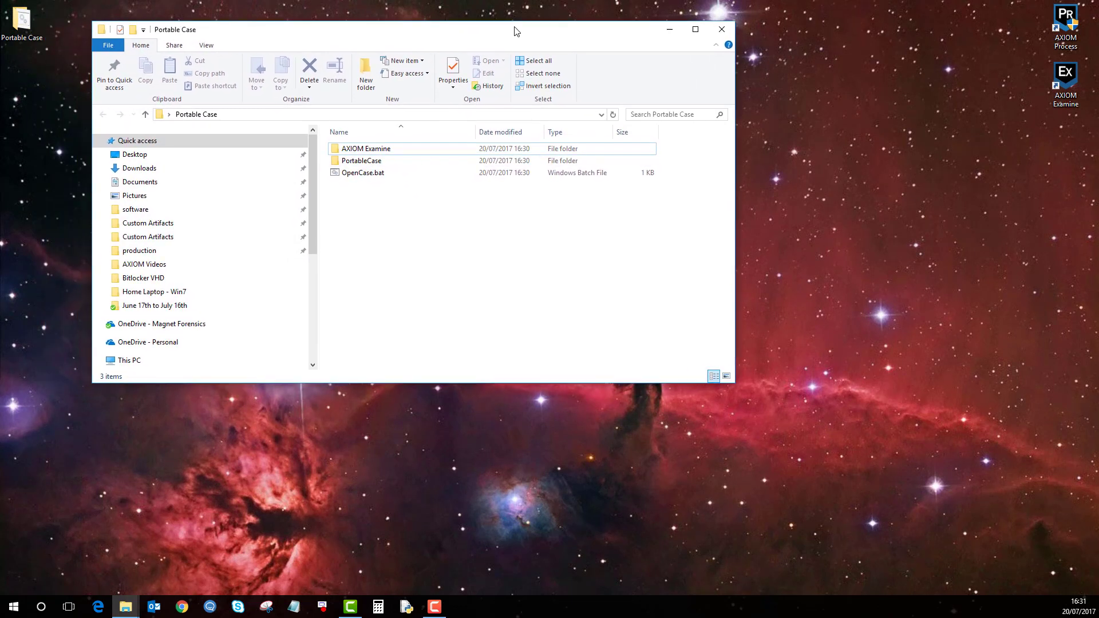
pyautogui.doubleClick(378, 178)
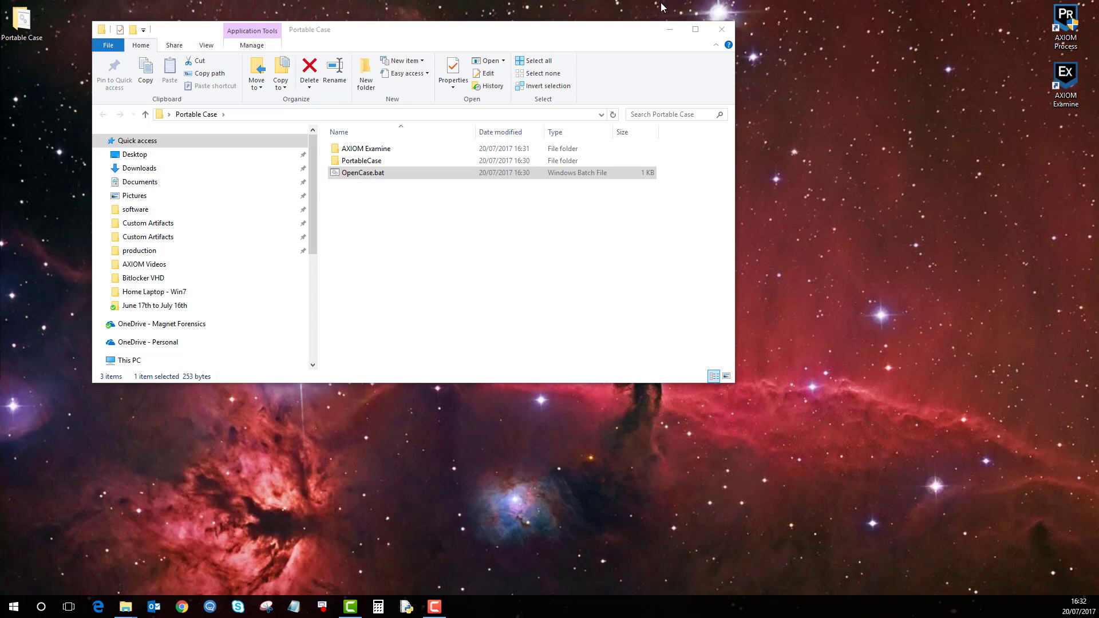
pyautogui.moveTo(627, 34); pyautogui.dragTo(611, 33)
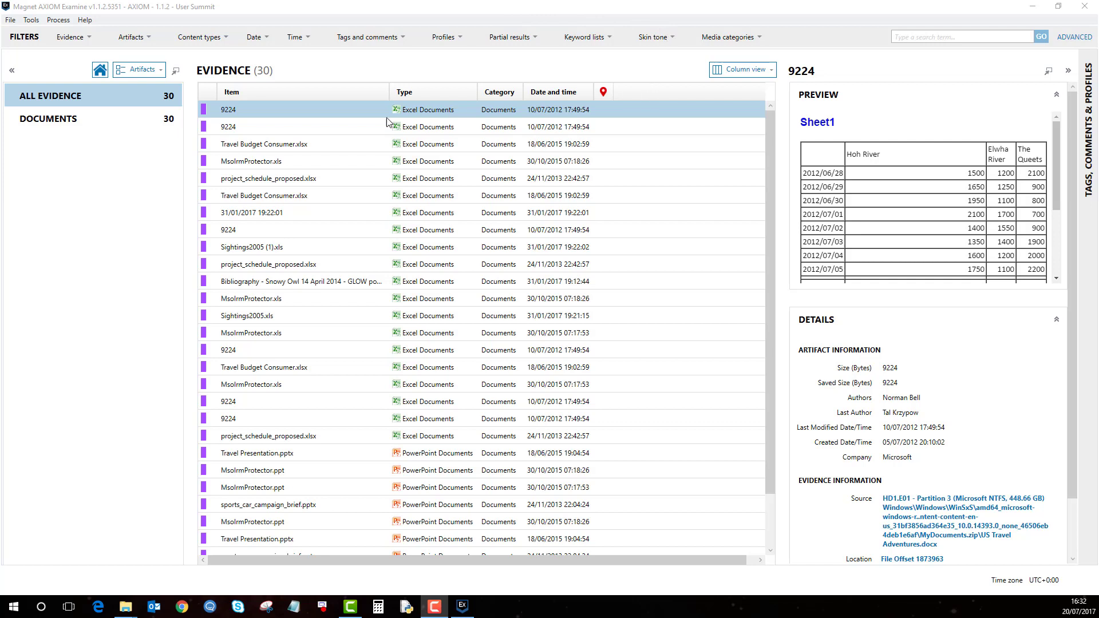
# Expand DOCUMENTS to show its Excel Documents and PowerPoint Documents groups.
pyautogui.click(14, 120)
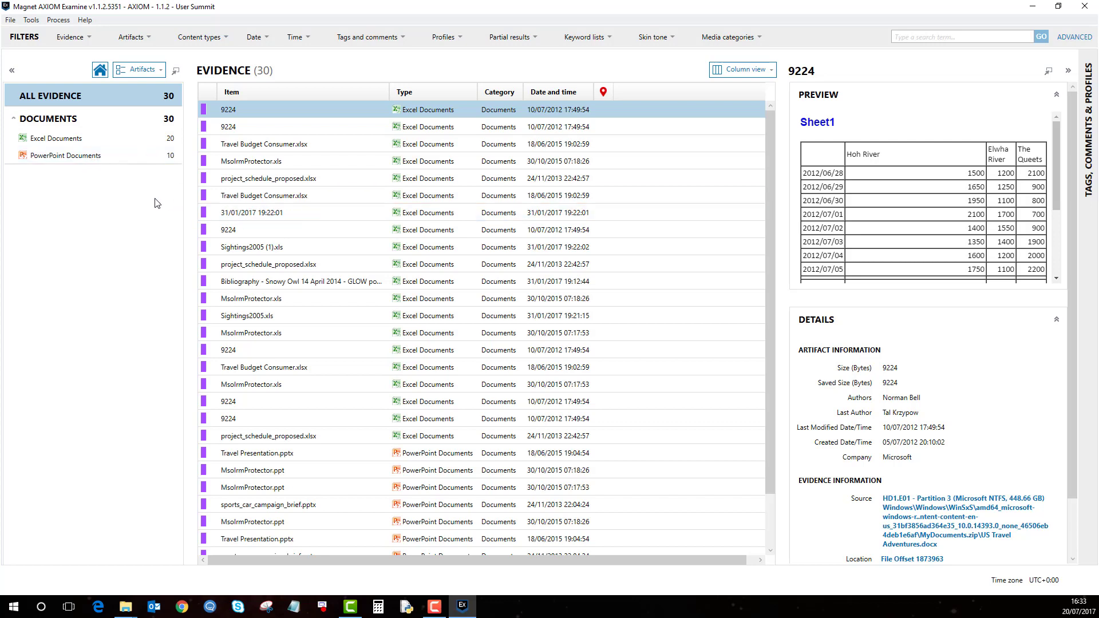
# Select Travel Budget Consumer.xlsx and MsoIrmProtector.xls under Excel Documents.
pyautogui.click(76, 141)
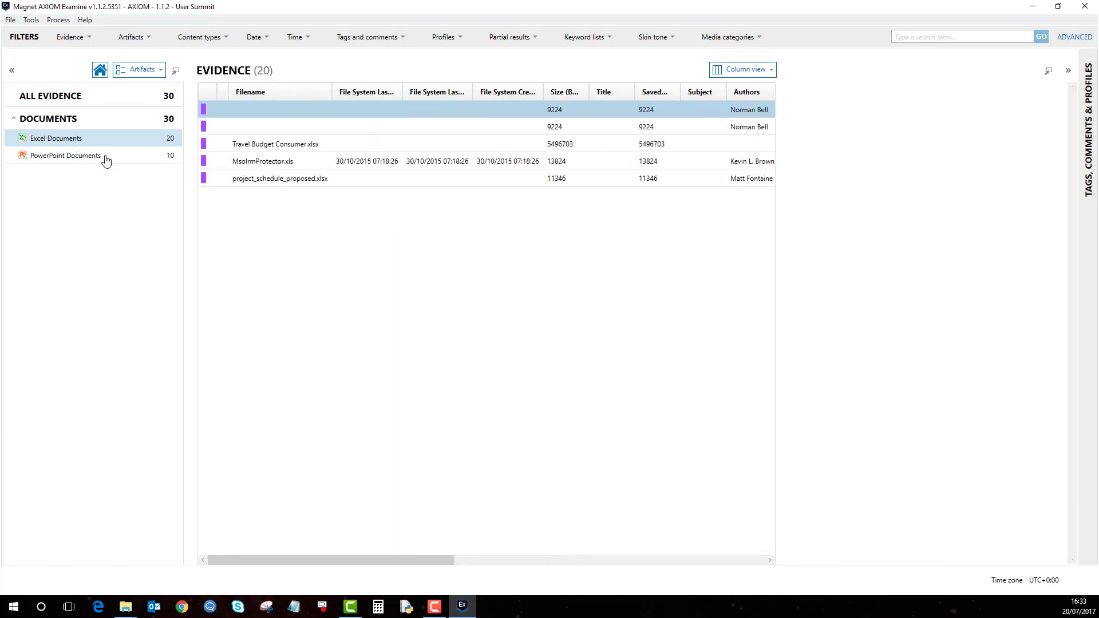
pyautogui.click(297, 151)
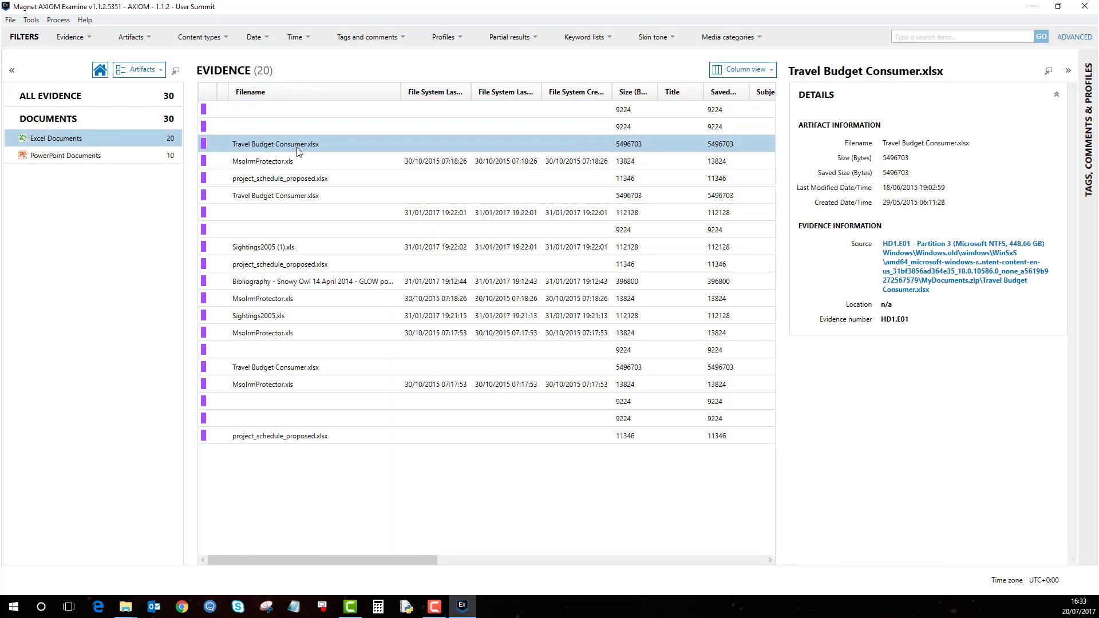
pyautogui.keyDown('ctrl'); pyautogui.click(289, 160); pyautogui.keyUp('ctrl')
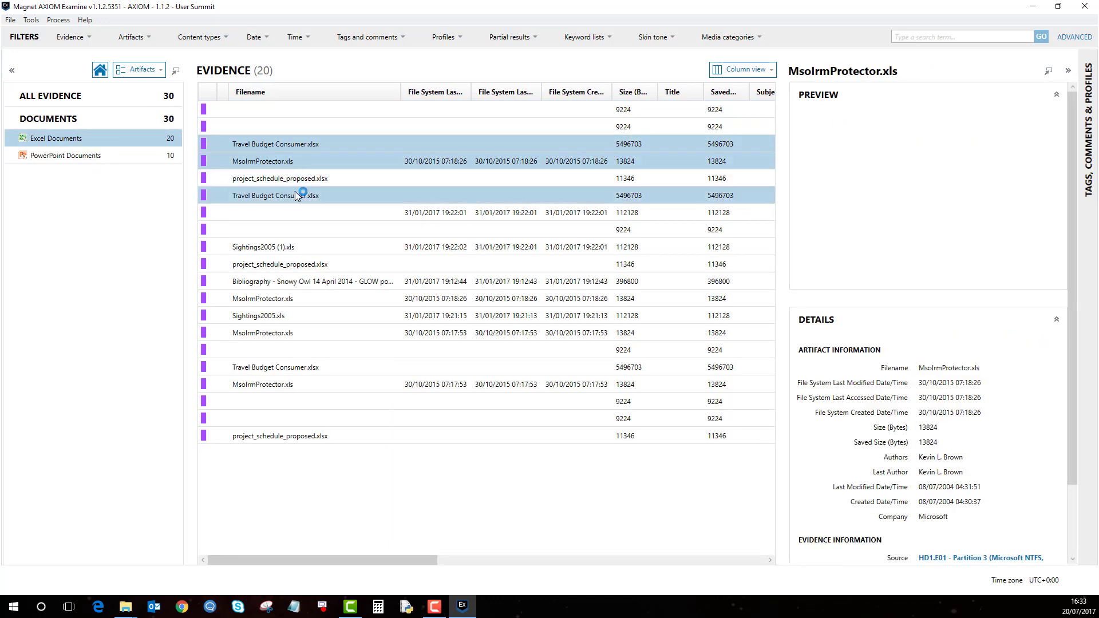
# Apply an Evidence tag filter, then untick it and clear all filters.
pyautogui.click(401, 38)
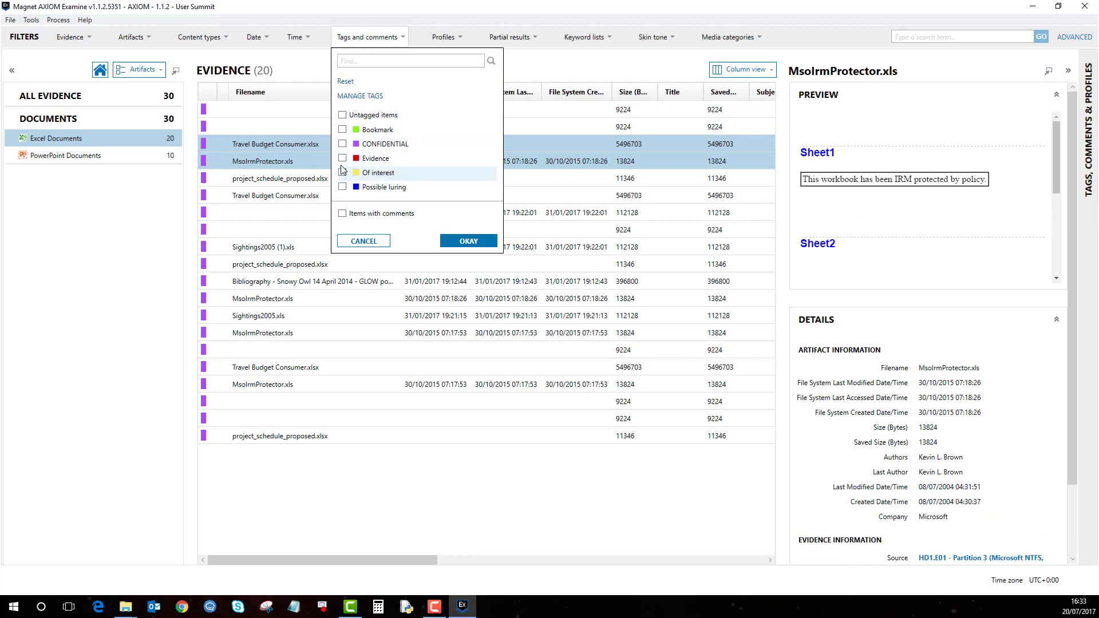
pyautogui.click(379, 159)
pyautogui.click(474, 242)
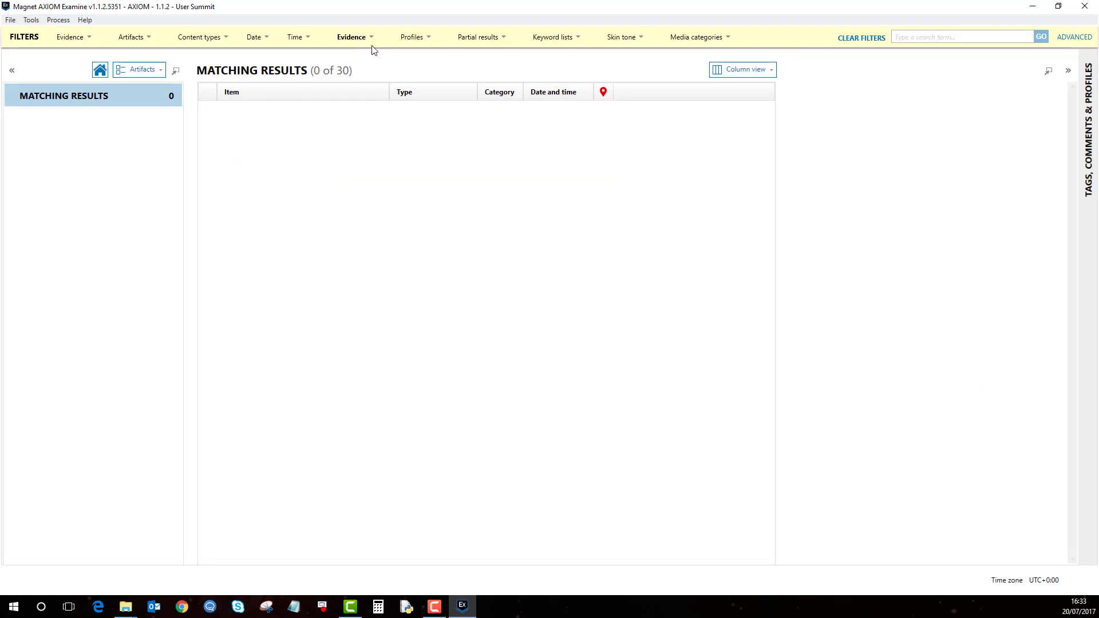
pyautogui.click(369, 46)
pyautogui.click(338, 161)
pyautogui.click(384, 246)
pyautogui.click(866, 38)
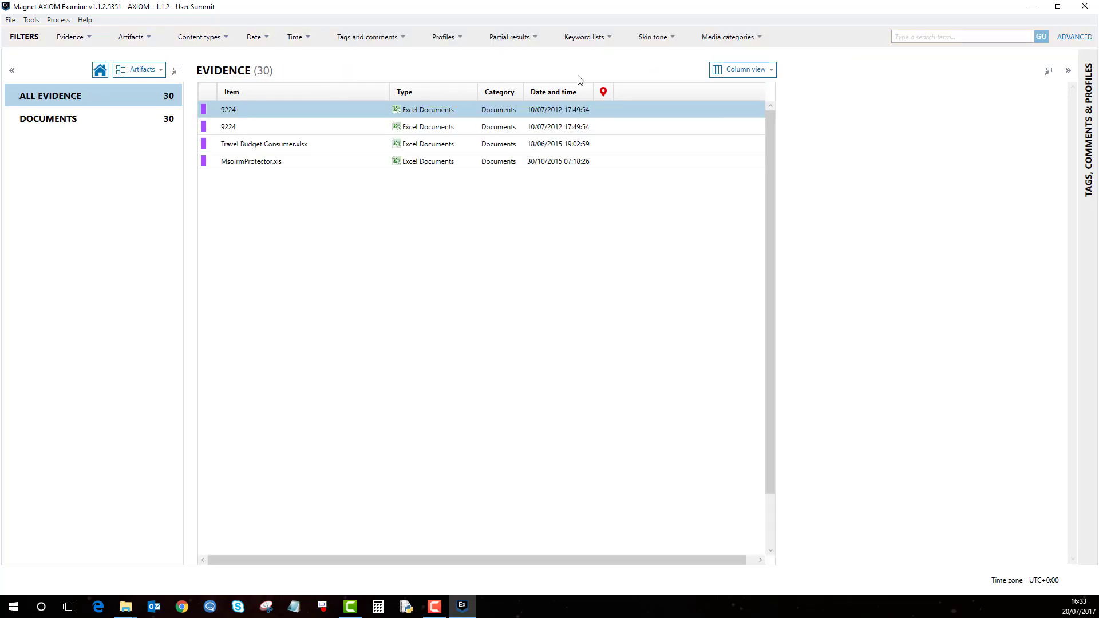
# Reselect both spreadsheets in Excel Documents and tag them as Evidence.
pyautogui.click(57, 121)
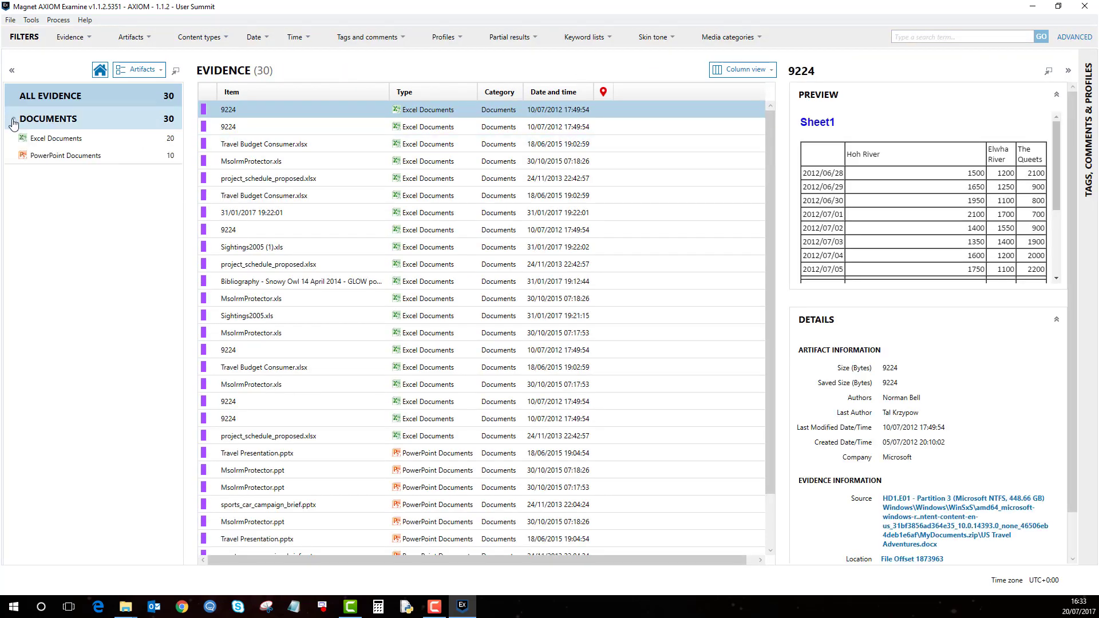
pyautogui.click(56, 138)
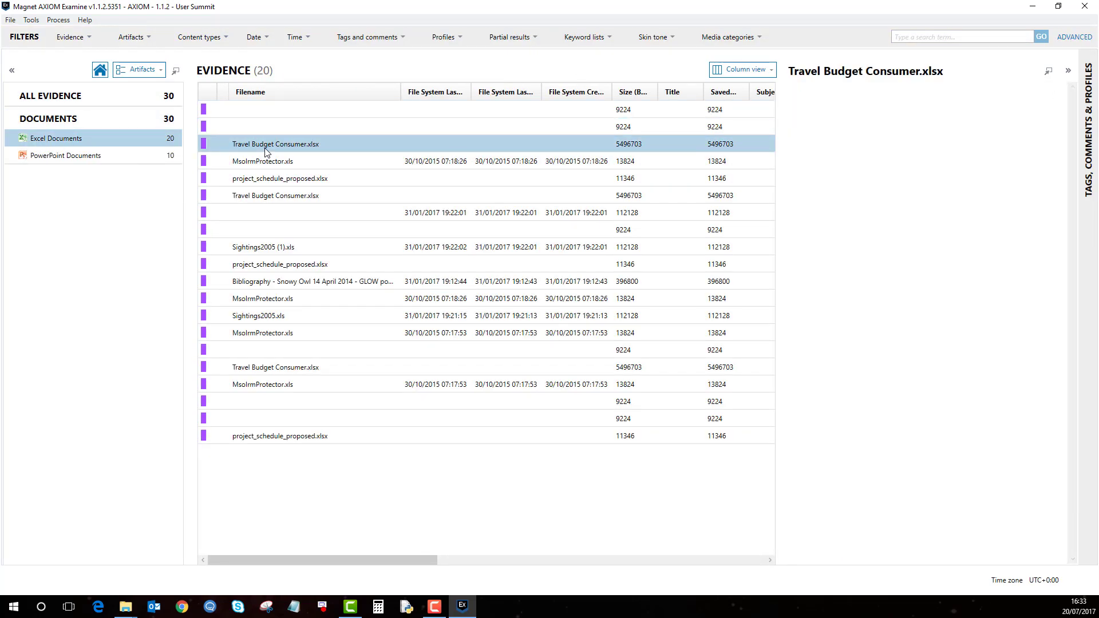
pyautogui.keyDown('ctrl'); pyautogui.click(267, 162); pyautogui.keyUp('ctrl')
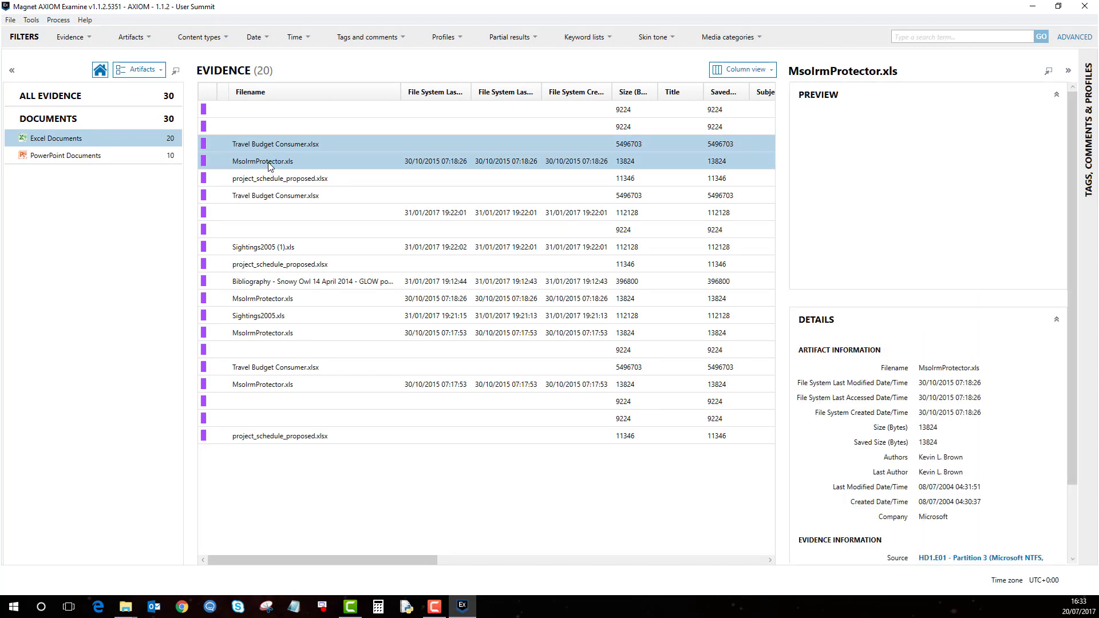
pyautogui.rightClick(268, 165)
pyautogui.moveTo(351, 225)
pyautogui.click(392, 252)
pyautogui.click(249, 116)
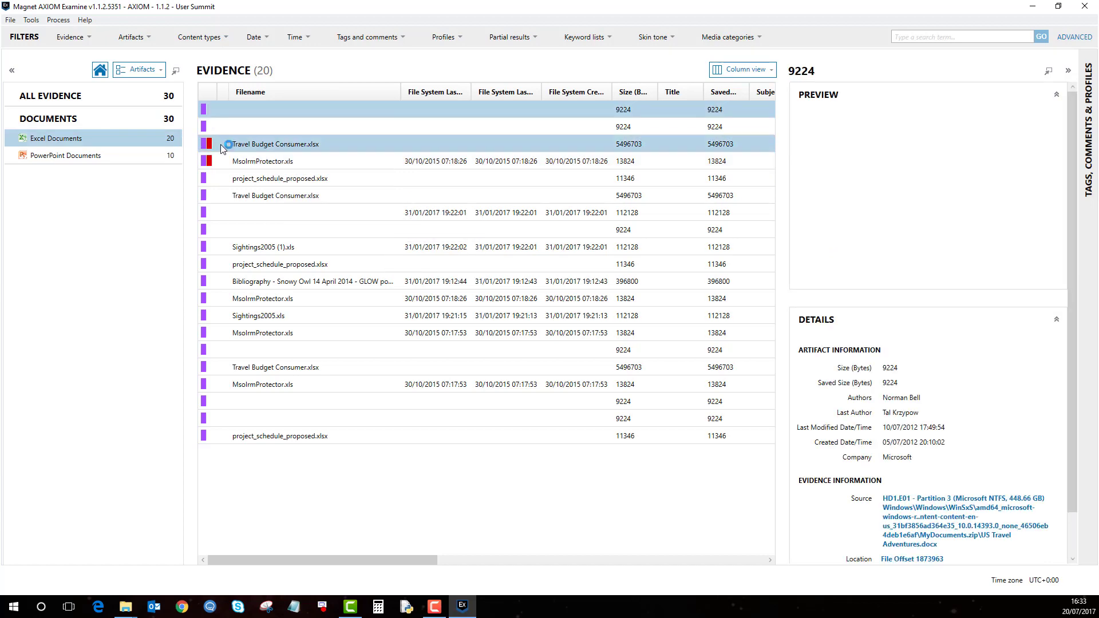
# Filter the Excel documents by the Evidence tag, leaving 2 of 20.
pyautogui.click(401, 37)
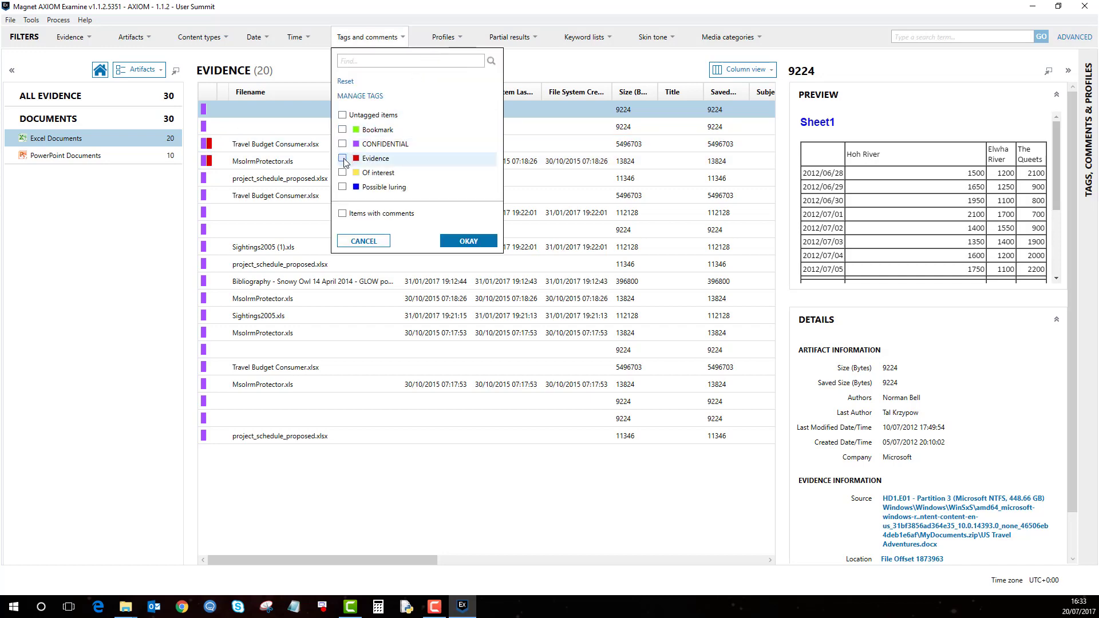
pyautogui.click(343, 160)
pyautogui.click(468, 241)
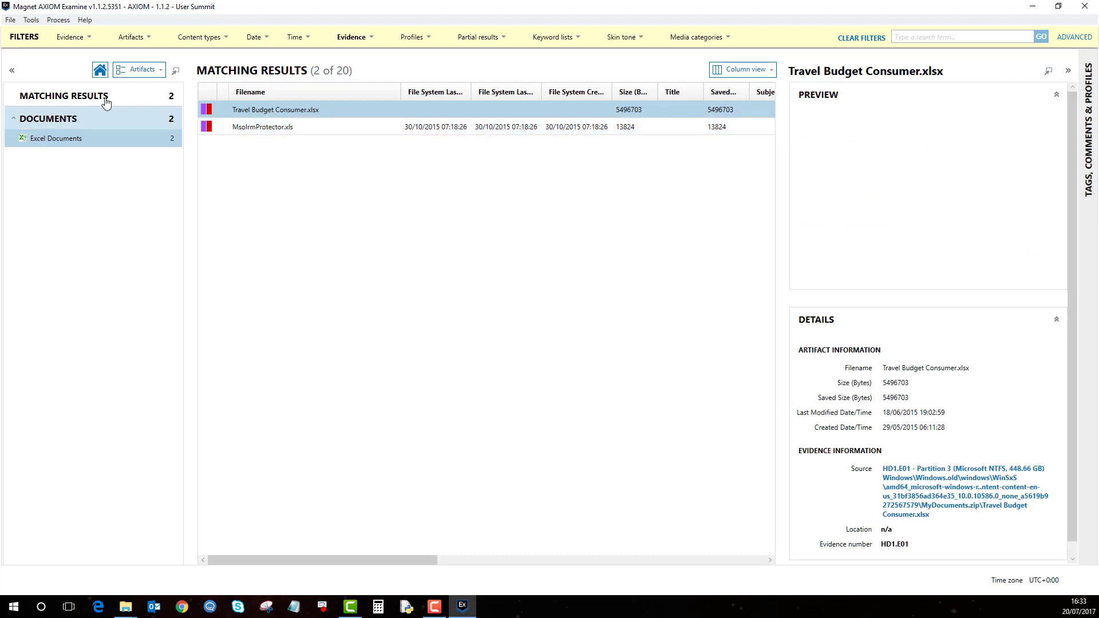
# Open Create report / export from the File menu and review the export formats.
pyautogui.click(10, 20)
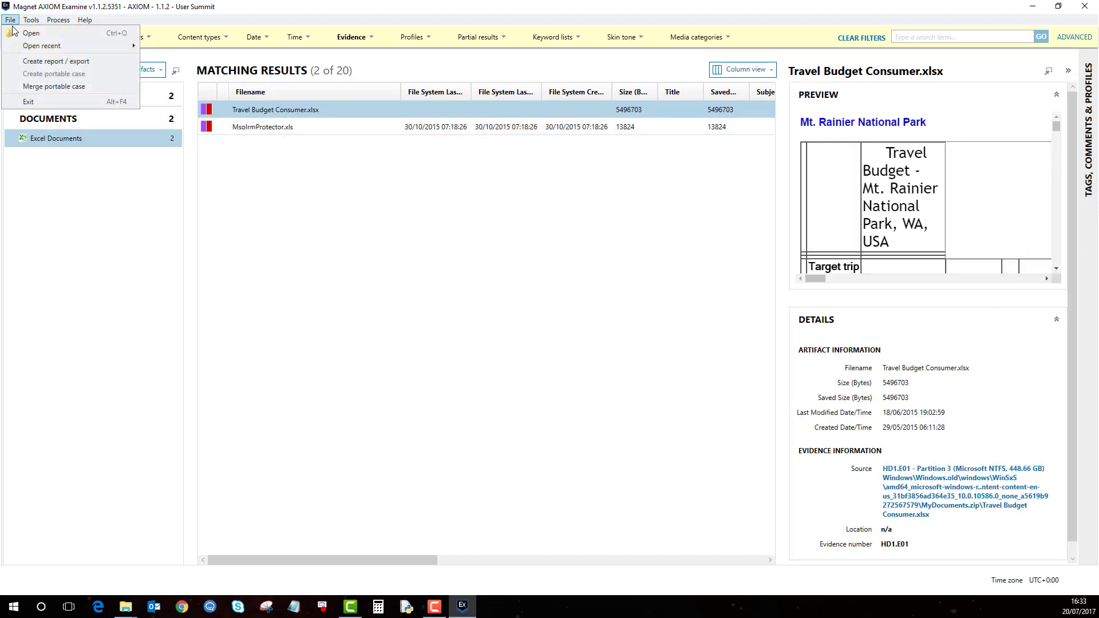
pyautogui.click(20, 61)
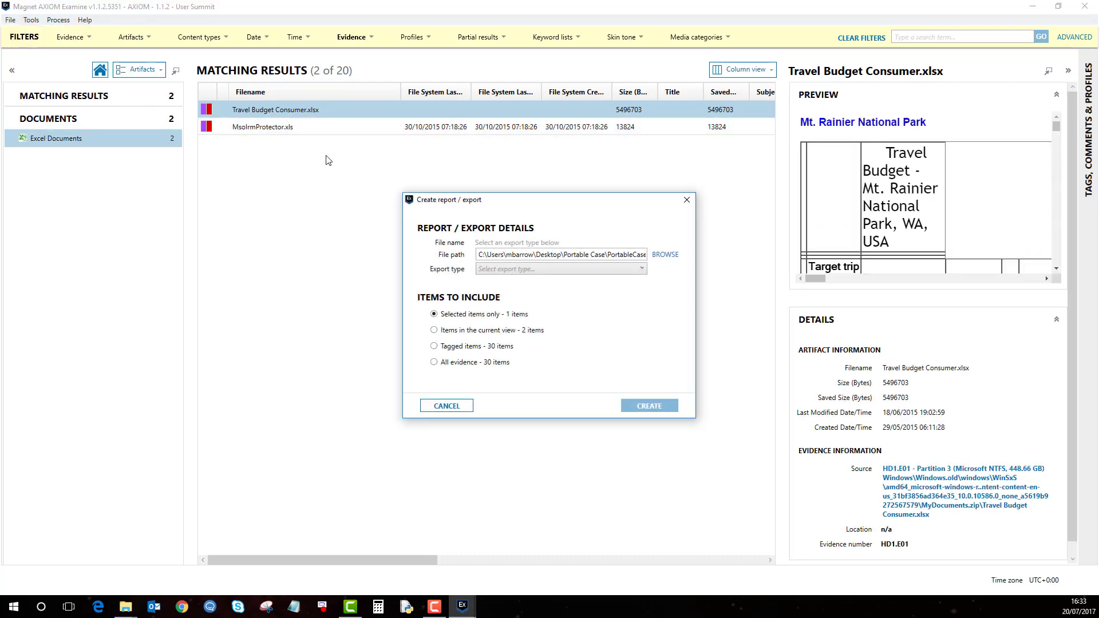
pyautogui.click(639, 275)
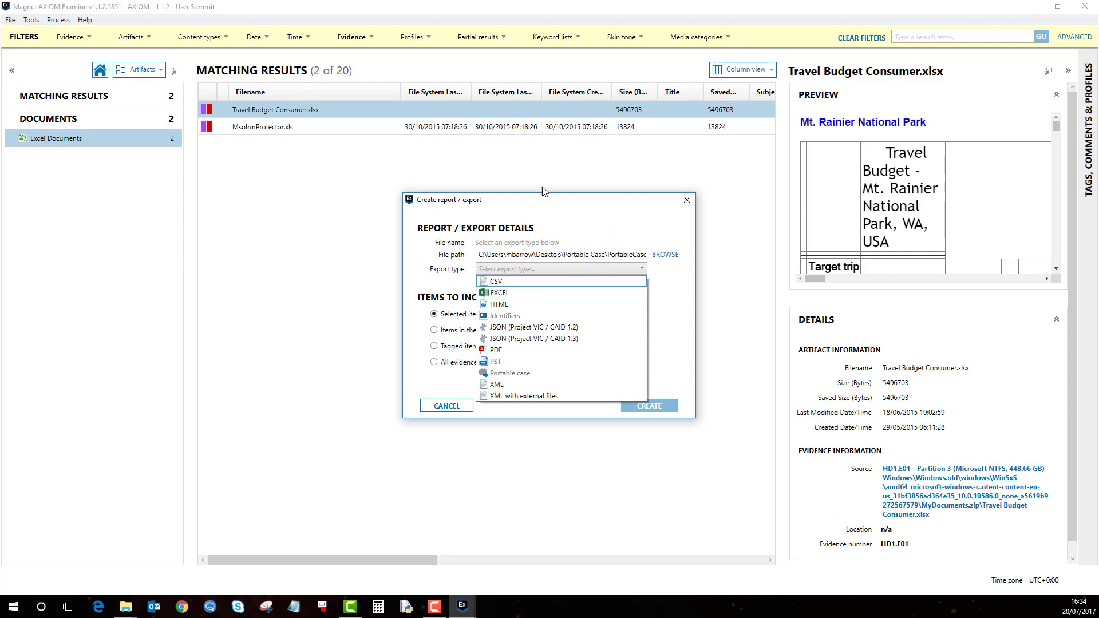
pyautogui.click(304, 172)
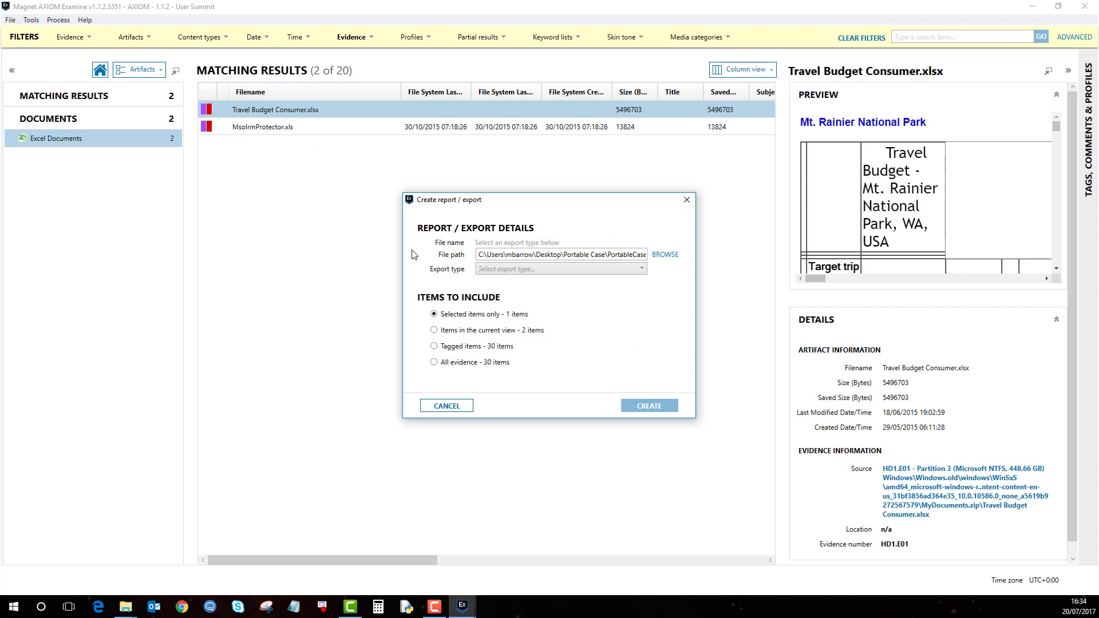